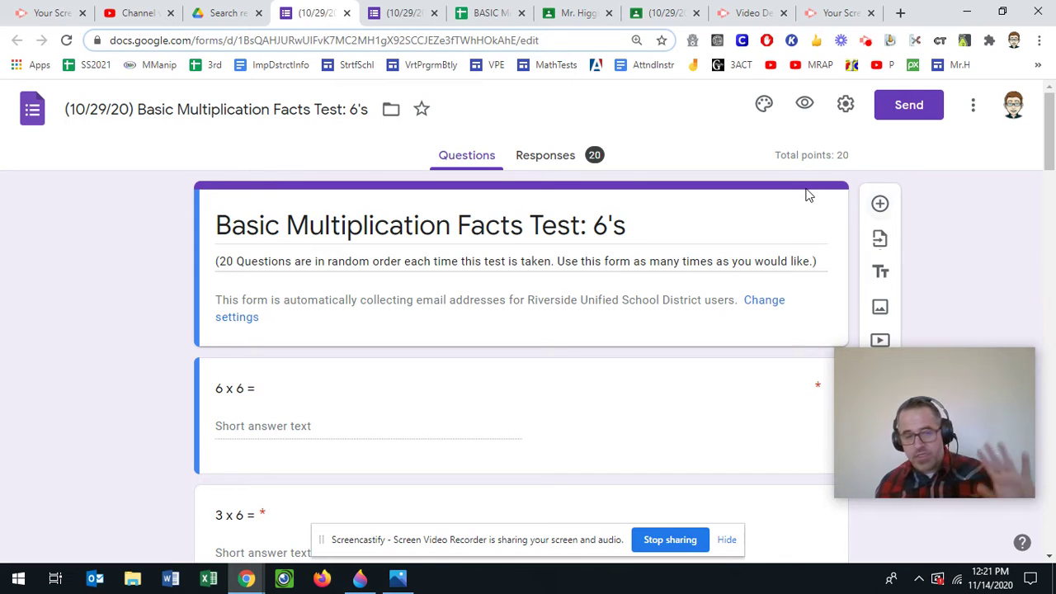
# Step: Scroll through the 6's test, preview a student's graded answers, then return to editing
pyautogui.scroll(-10, 539, 245)
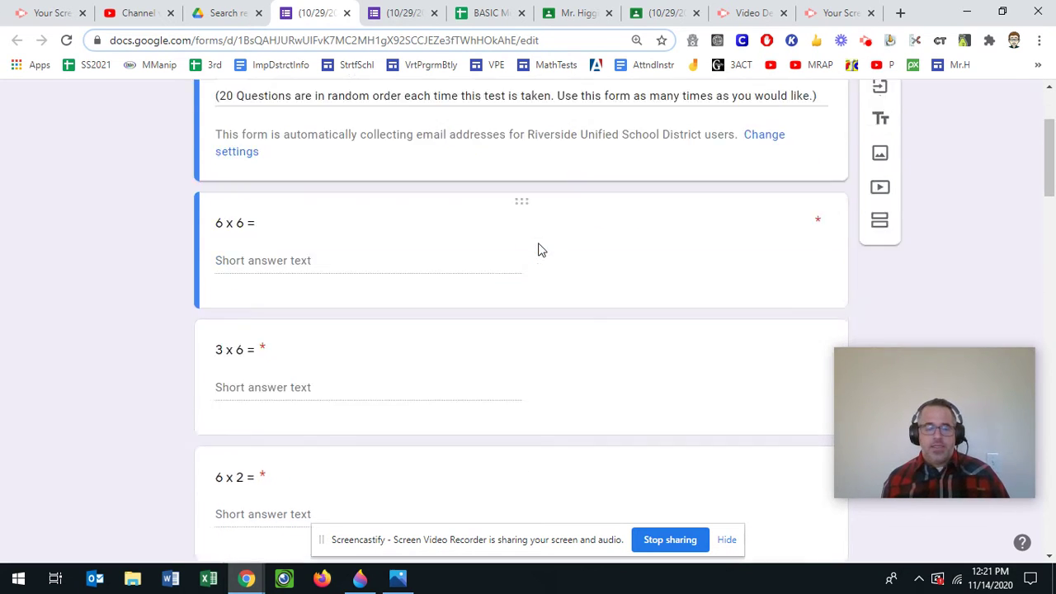
pyautogui.scroll(-6, 539, 247)
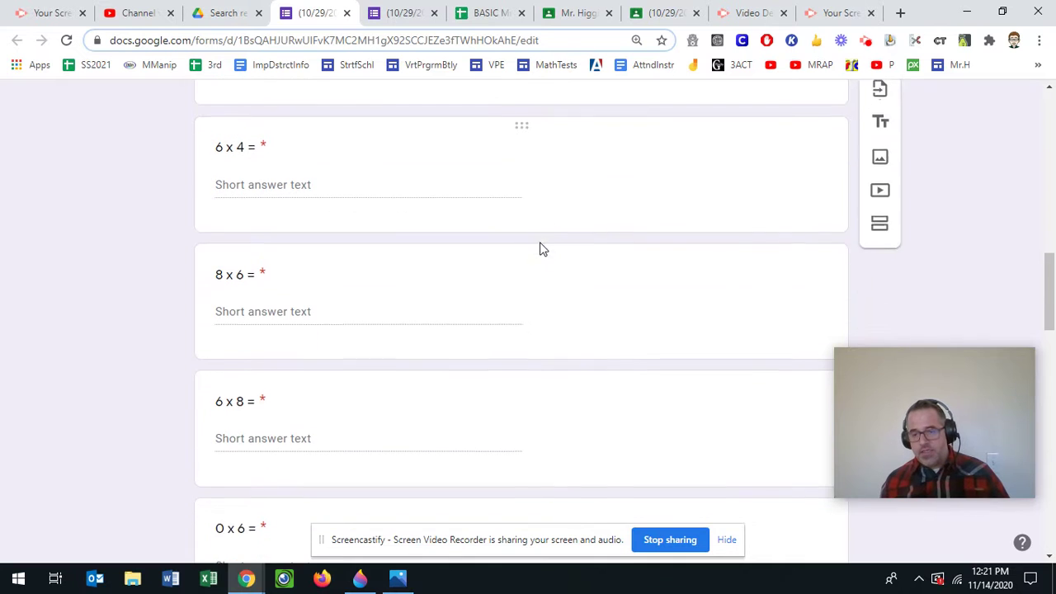
pyautogui.scroll(-5, 540, 244)
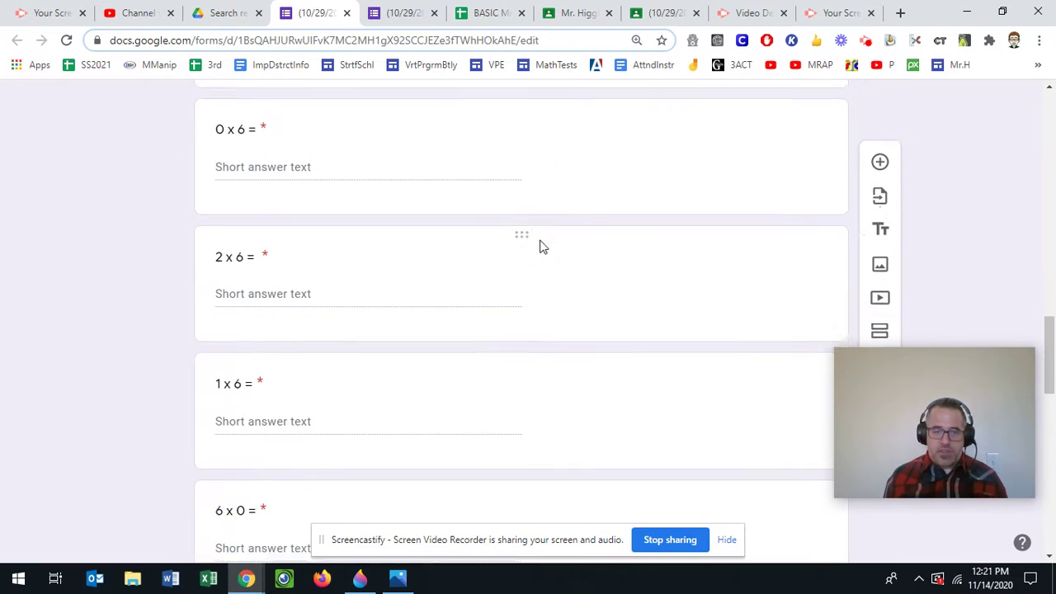
pyautogui.scroll(-1, 544, 244)
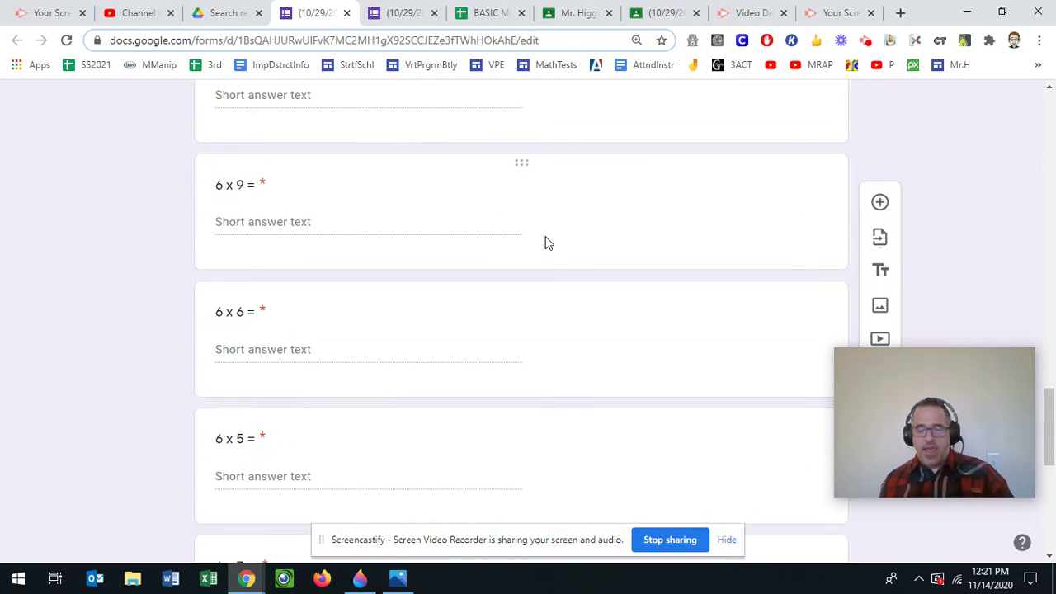
pyautogui.scroll(-5, 545, 243)
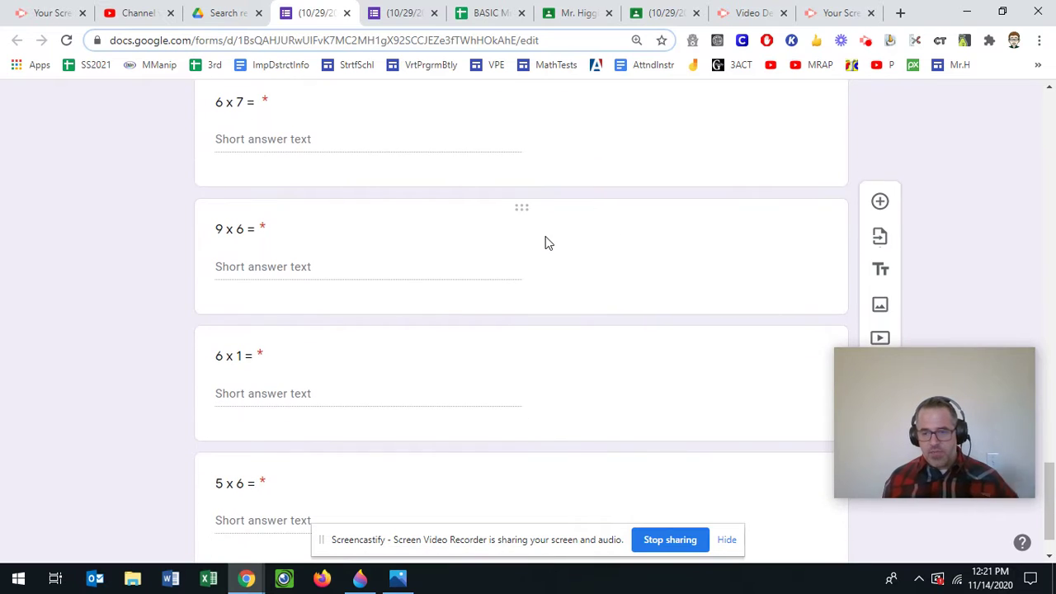
pyautogui.scroll(-1, 556, 239)
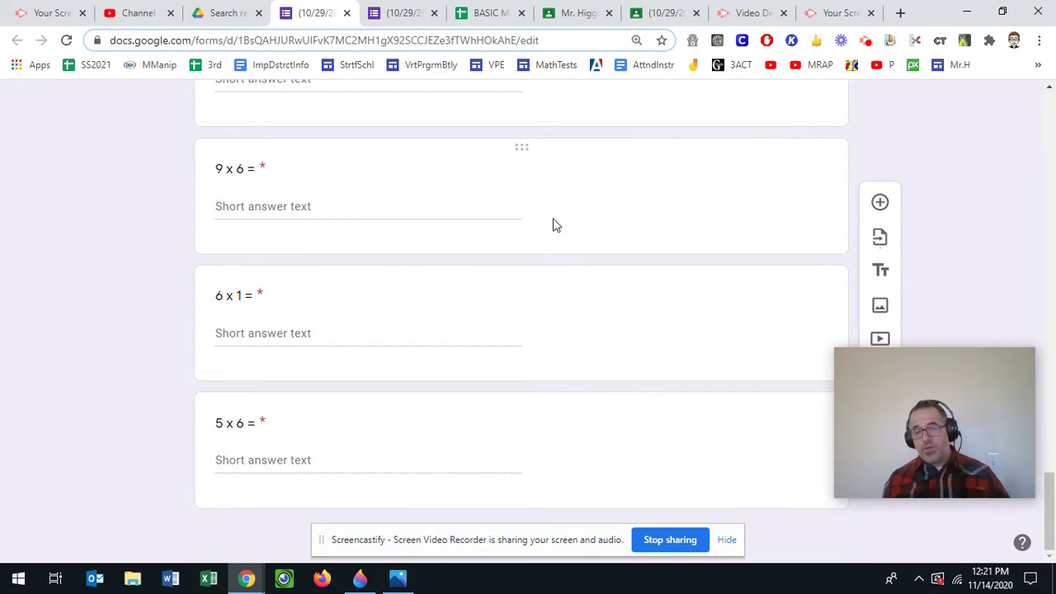
pyautogui.click(409, 14)
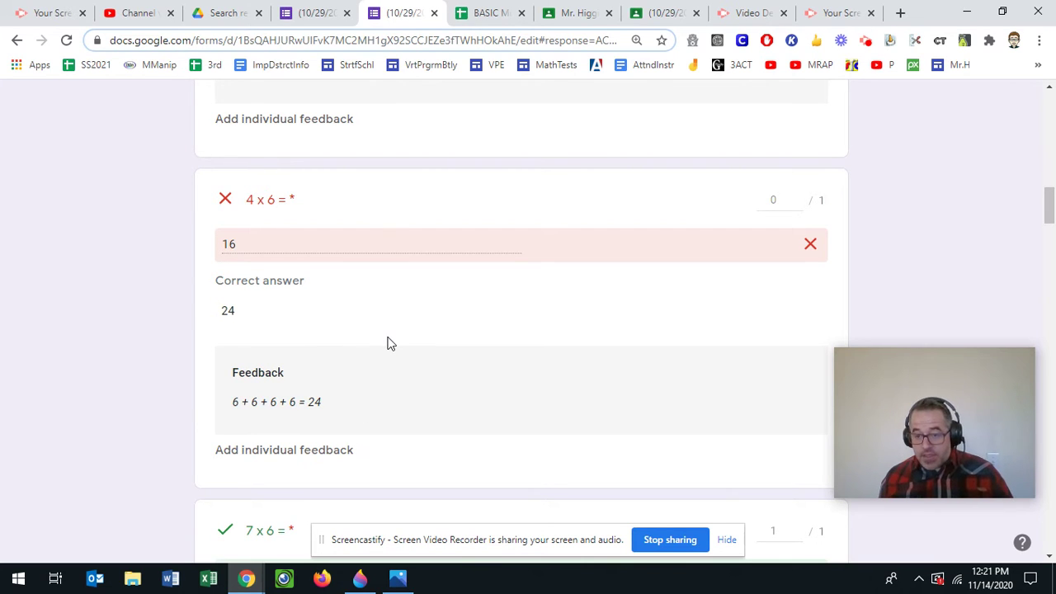
pyautogui.click(319, 18)
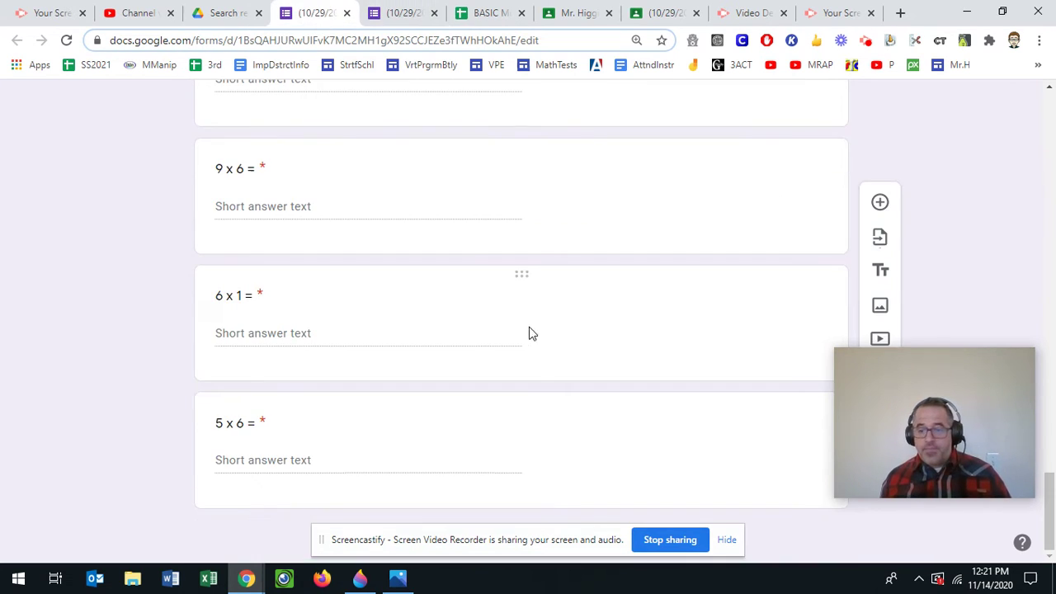
# Step: Open the test's 20 submitted responses, then go to the gradebook spreadsheet tab
pyautogui.scroll(8, 530, 333)
pyautogui.scroll(15, 552, 344)
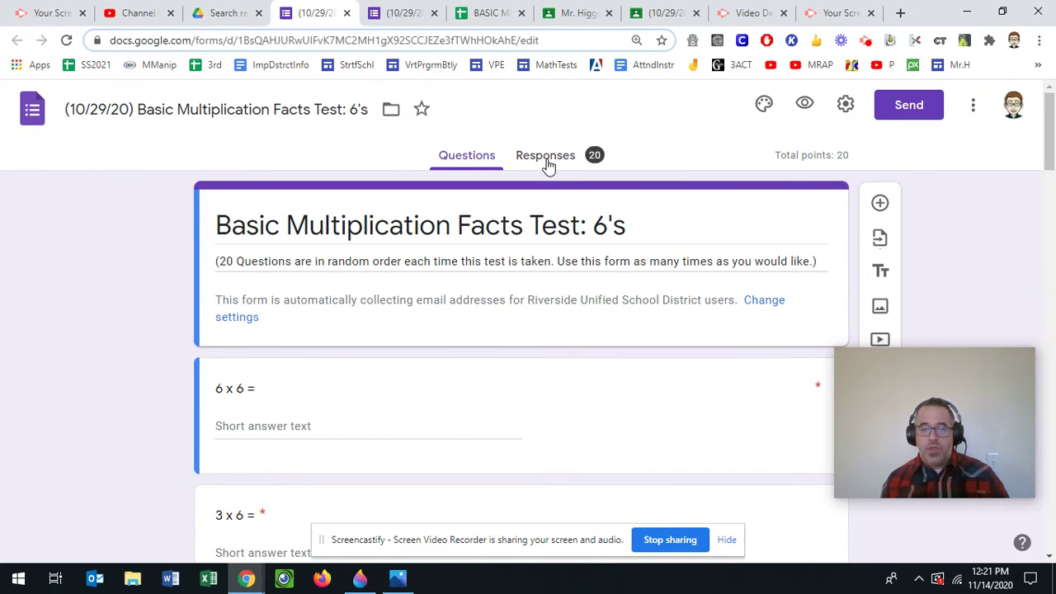
pyautogui.click(546, 159)
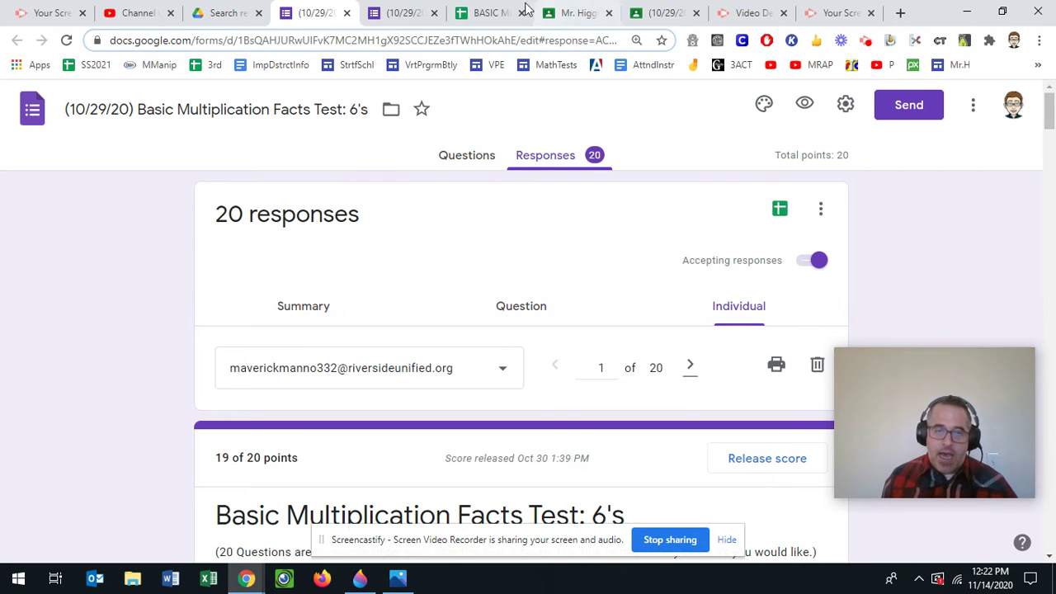
pyautogui.click(486, 10)
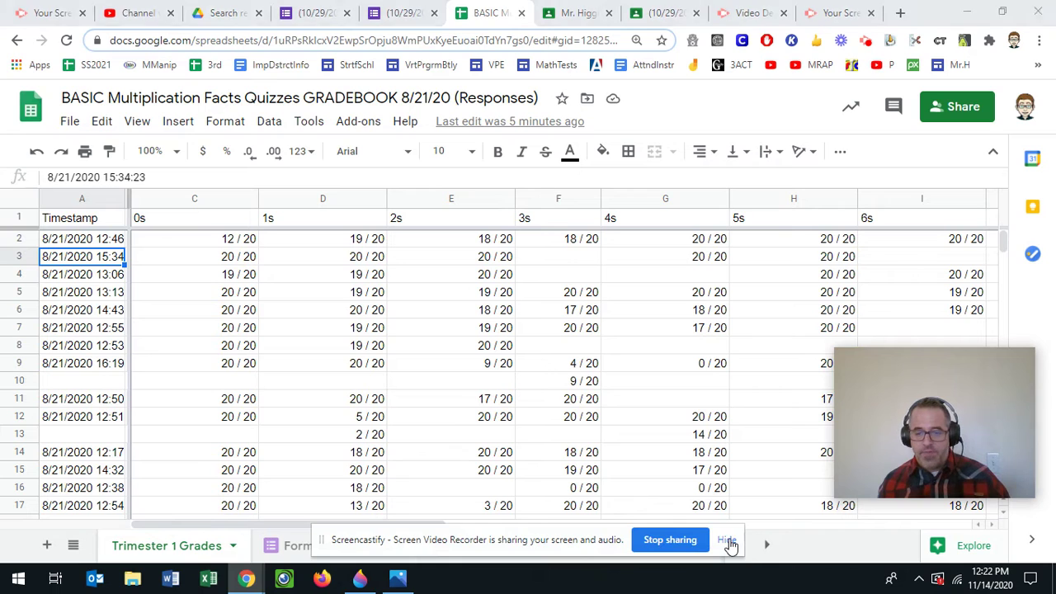
# Step: Scroll the sheet tabs and step through Form Responses 0's, 1's and 2's to 3's
pyautogui.click(727, 539)
pyautogui.click(766, 545)
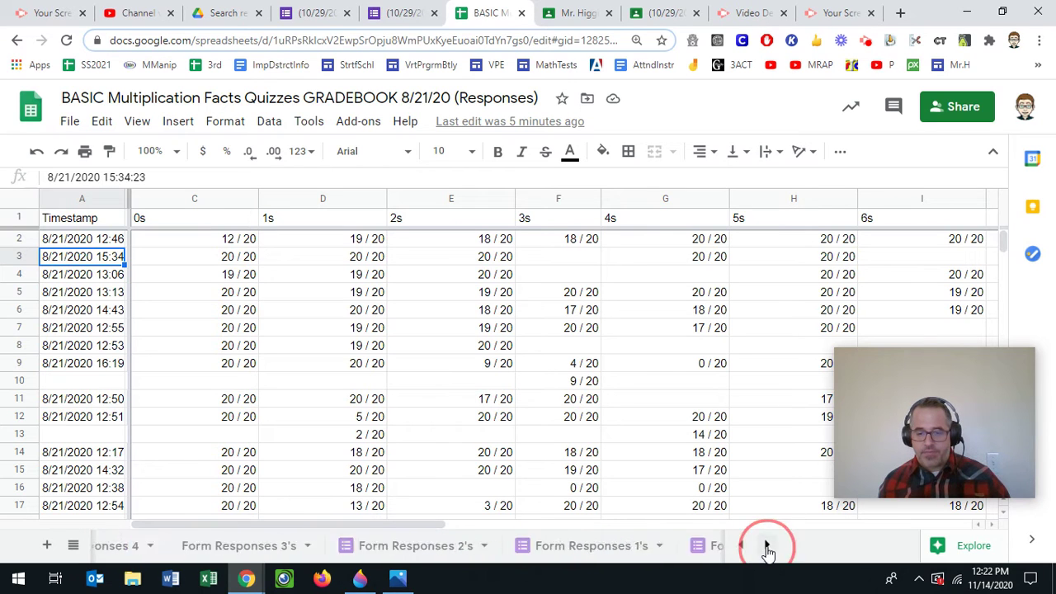
pyautogui.click(766, 545)
pyautogui.click(646, 547)
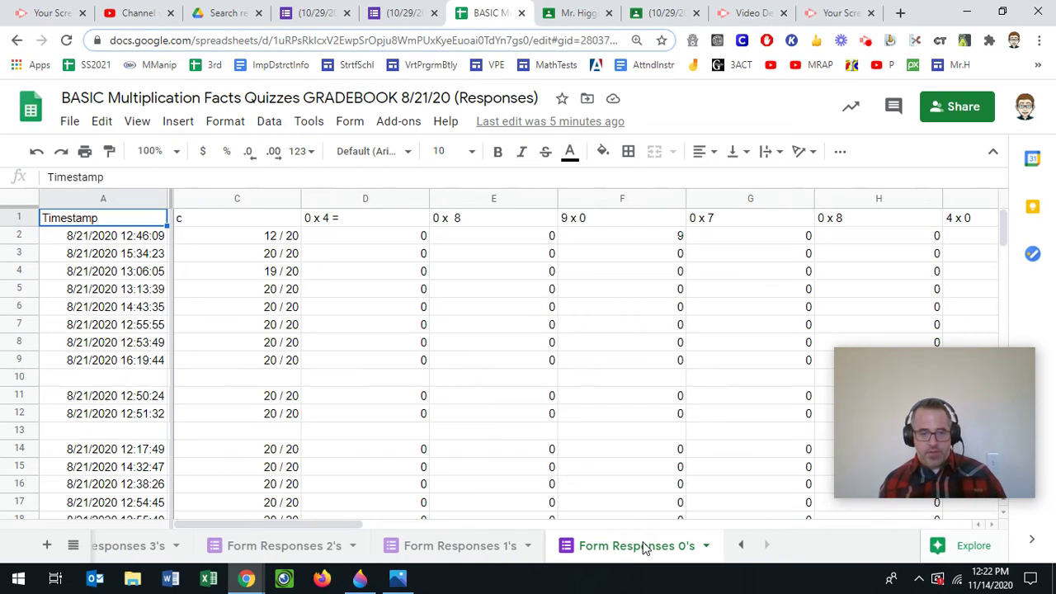
pyautogui.click(462, 547)
pyautogui.click(313, 550)
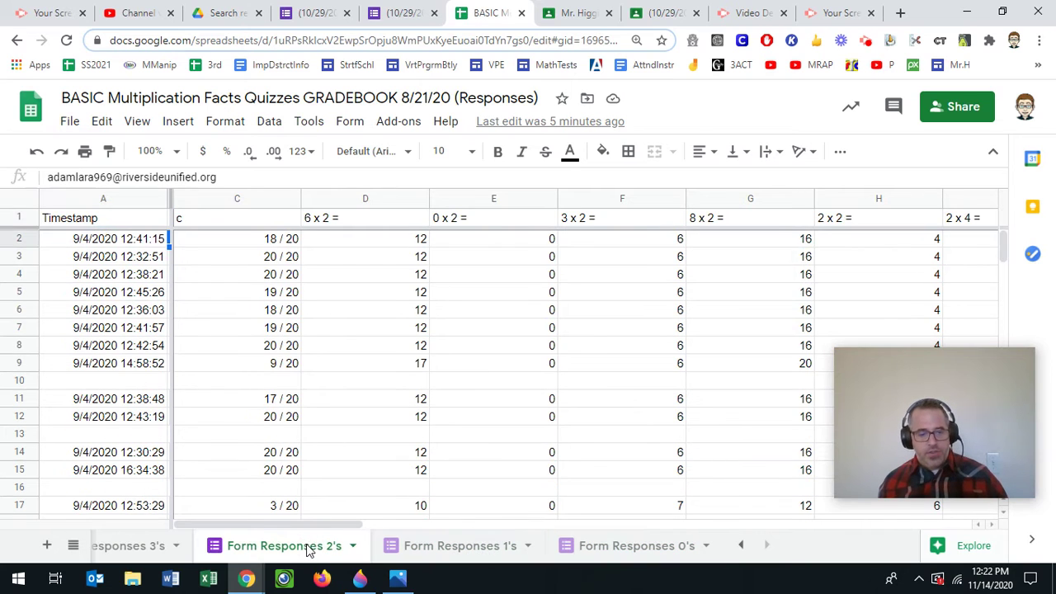
pyautogui.click(150, 550)
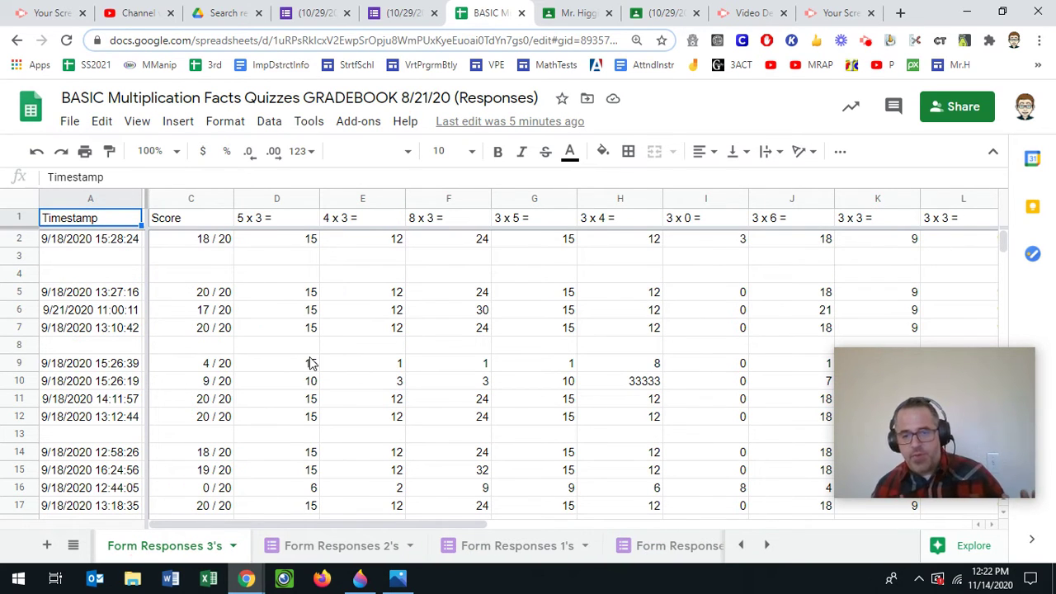
# Step: Select cells in rows 2–3 and browse the Insert, Tools and Data menus without changes
pyautogui.click(189, 241)
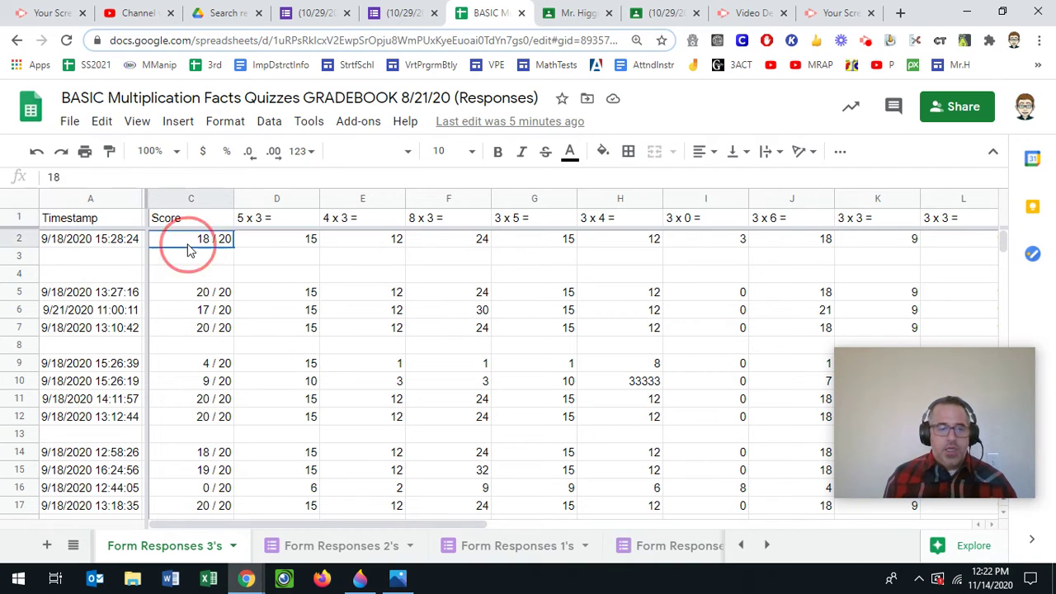
pyautogui.click(188, 260)
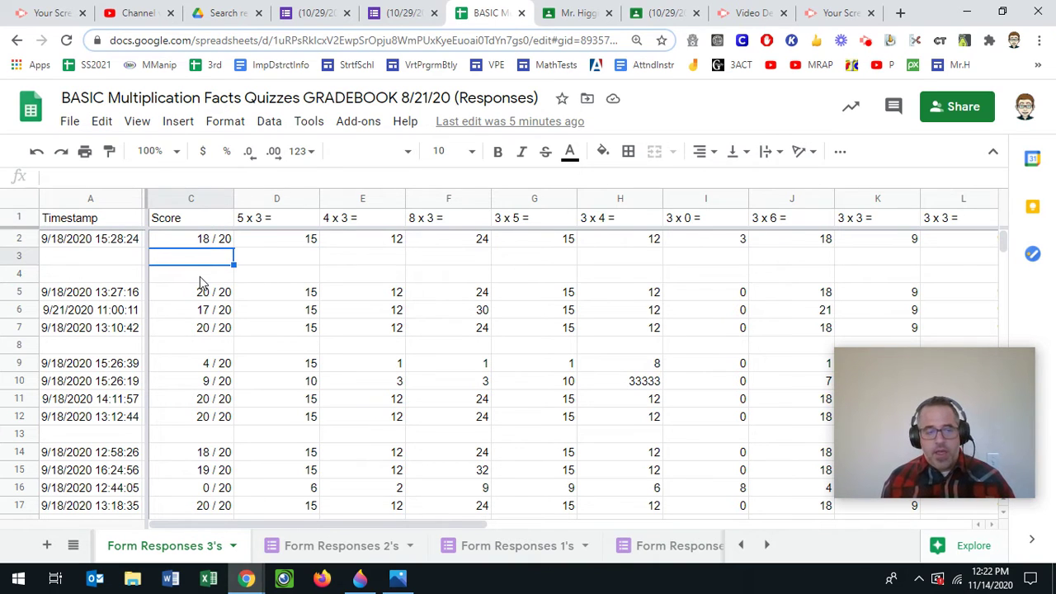
pyautogui.click(121, 256)
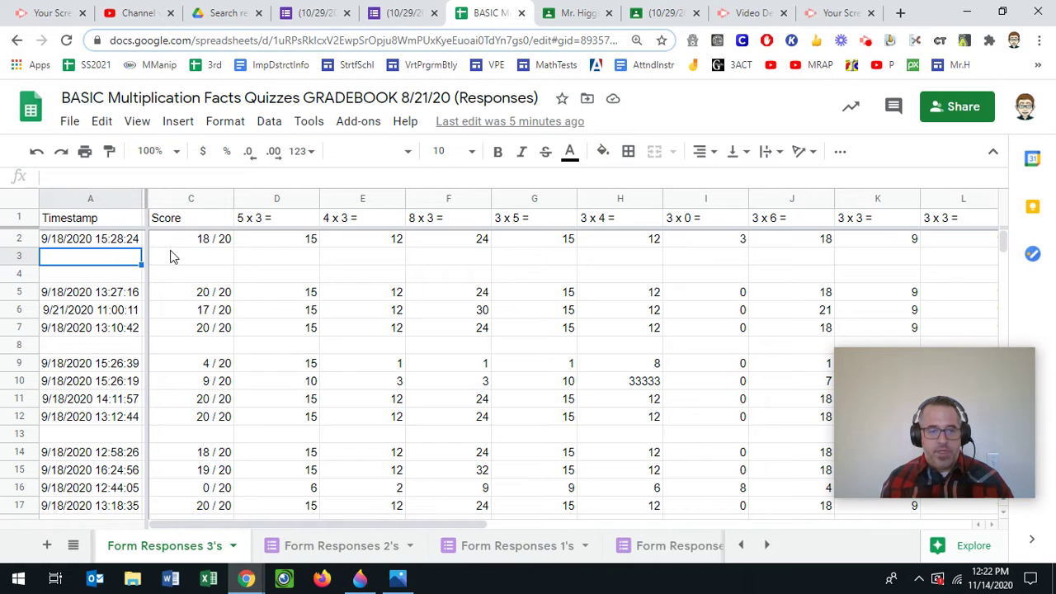
pyautogui.click(177, 122)
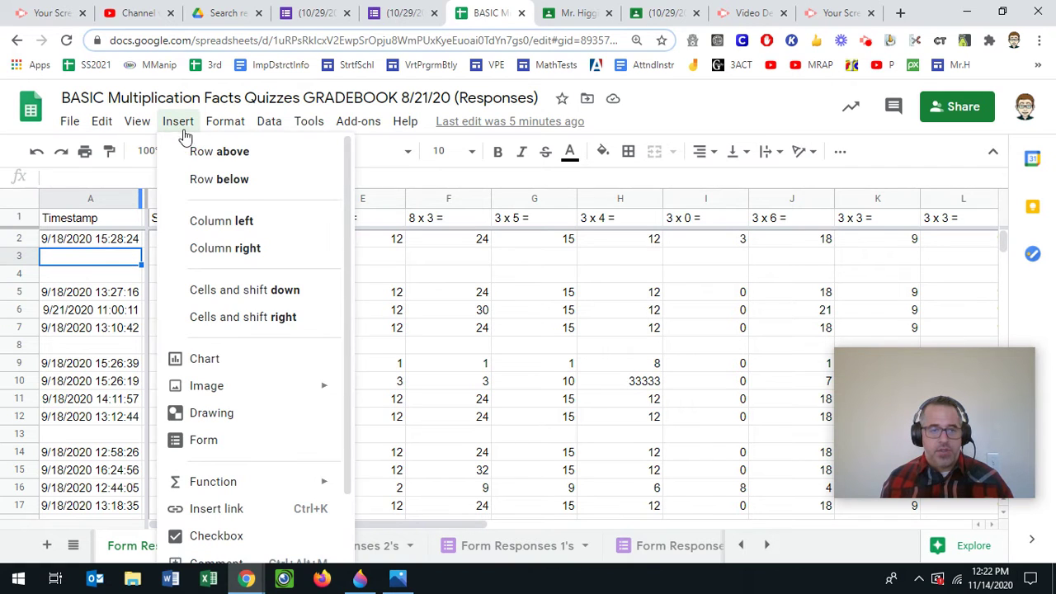
pyautogui.click(120, 263)
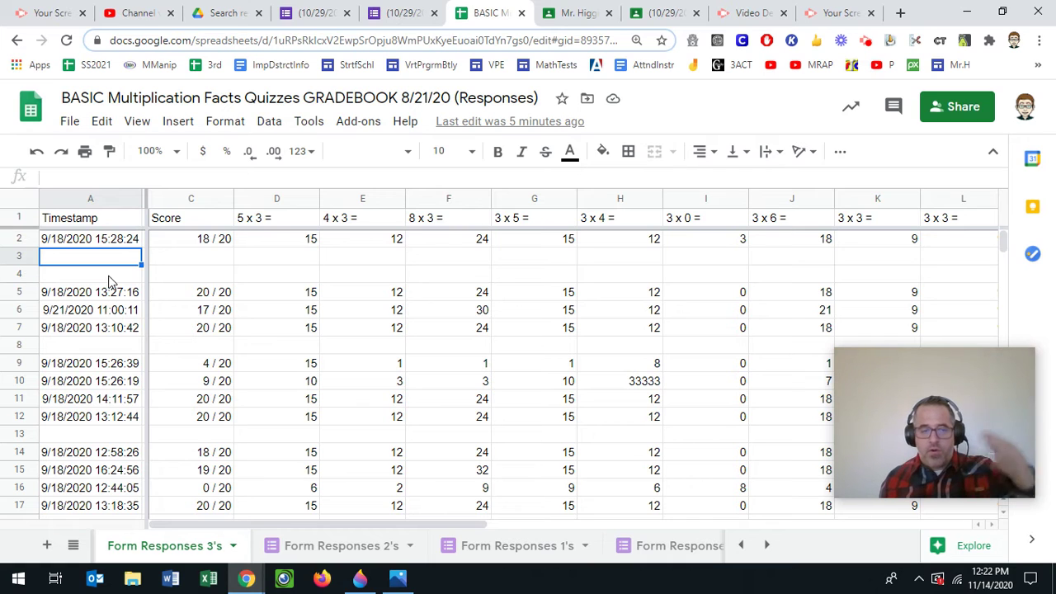
pyautogui.click(310, 124)
pyautogui.moveTo(271, 123)
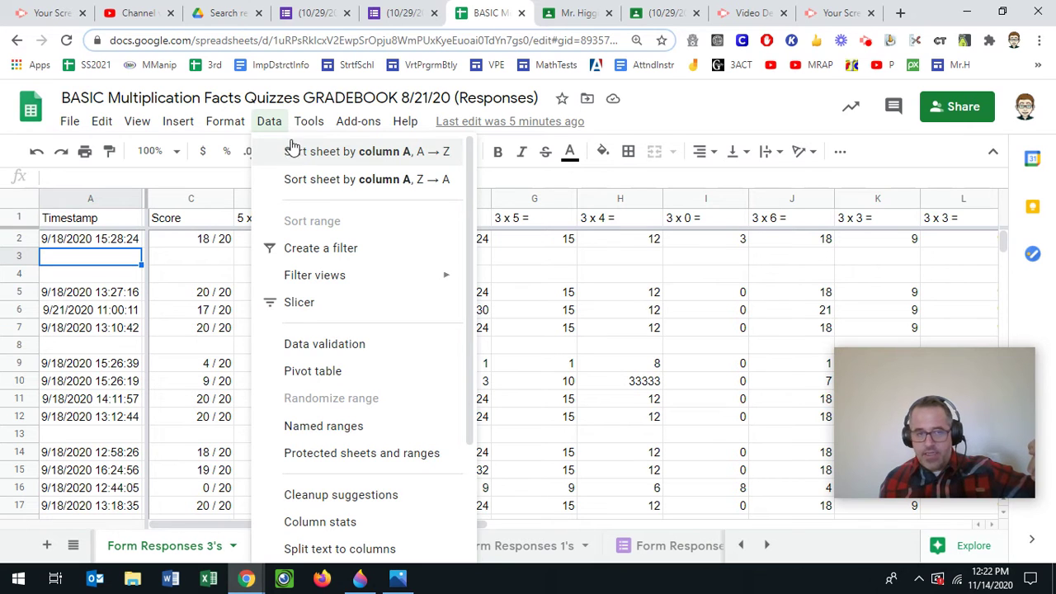
pyautogui.click(306, 123)
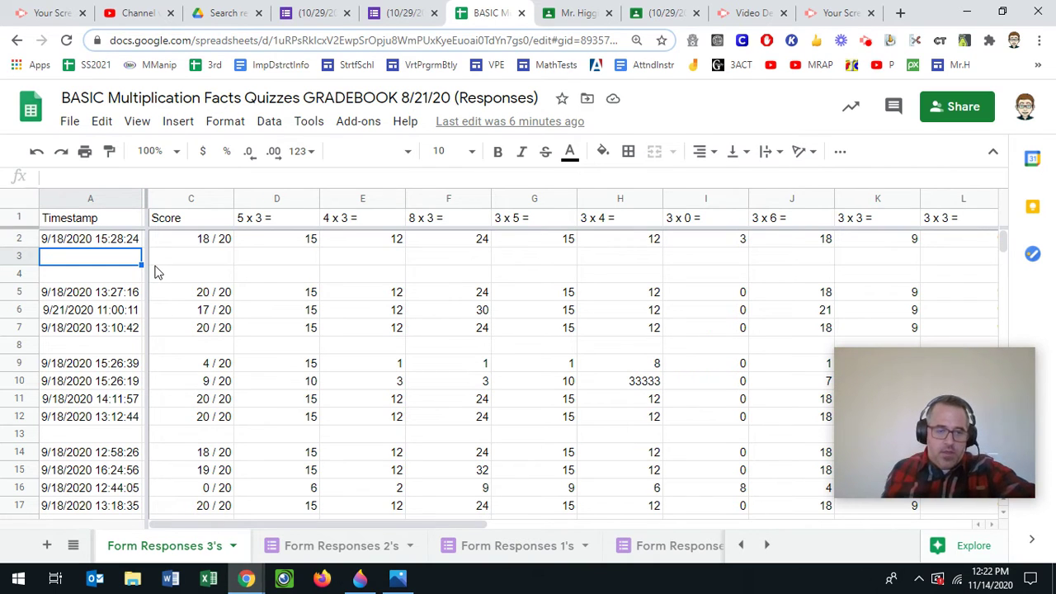
# Step: Type the student's full name into cell A3, then scroll the sheet tabs
pyautogui.doubleClick(117, 256)
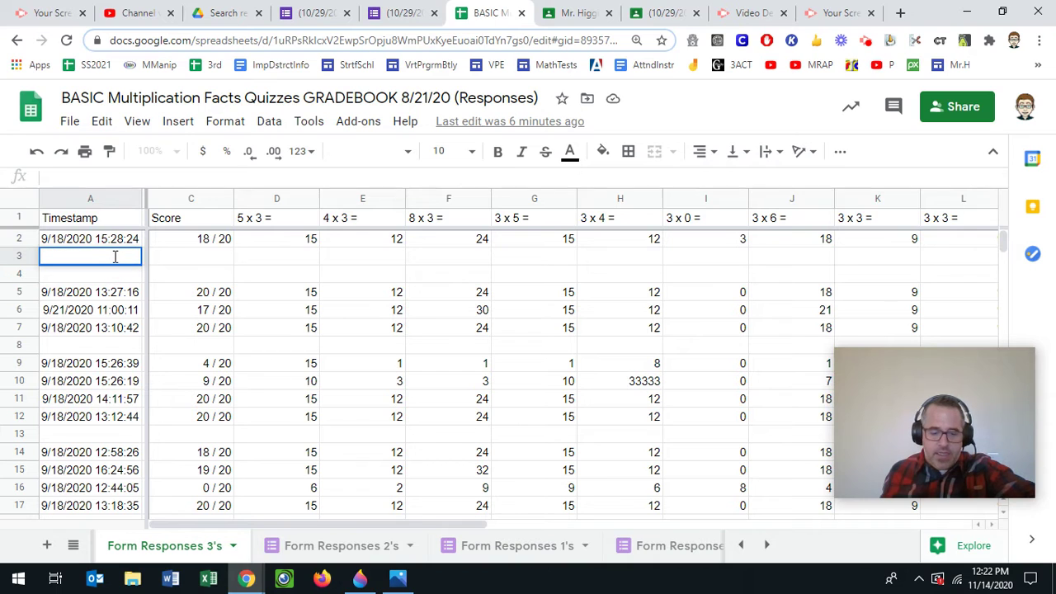
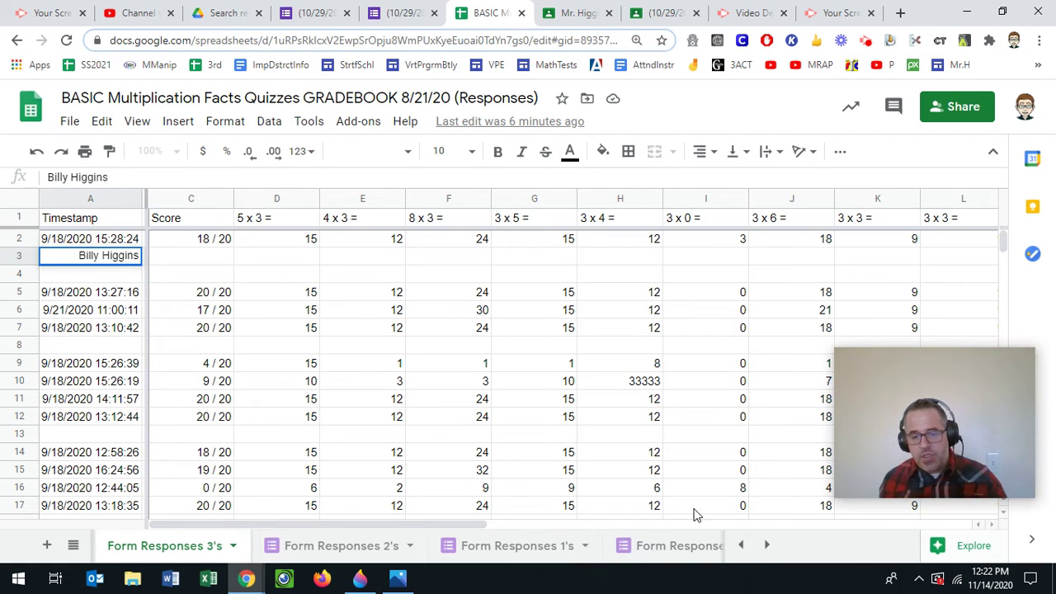
pyautogui.click(742, 545)
pyautogui.click(741, 545)
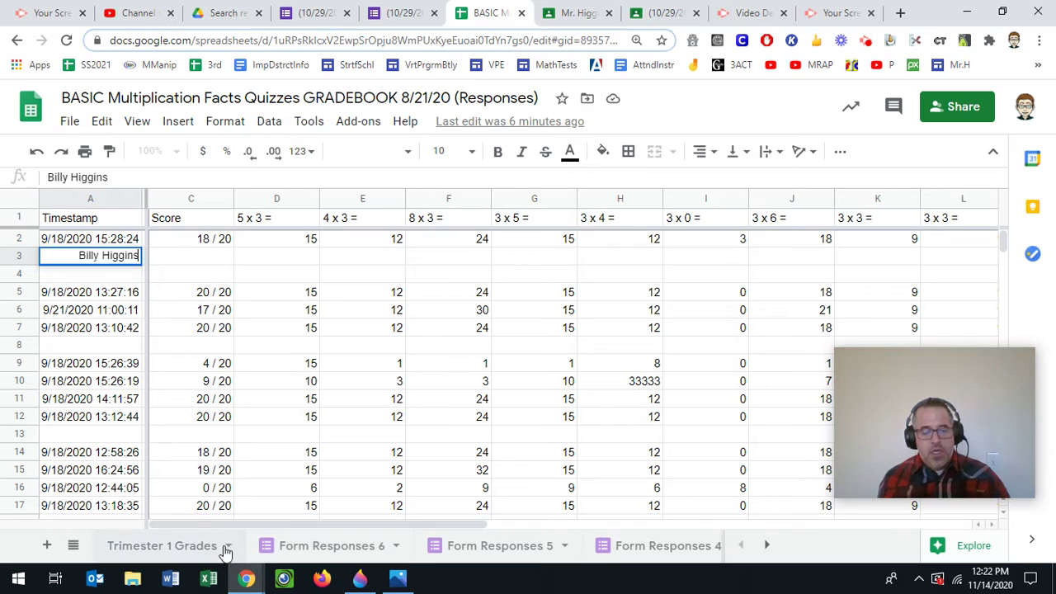
# Step: Visit Form Responses 6 and 5, then view Trimester 1 Grades columns E–L
pyautogui.click(330, 553)
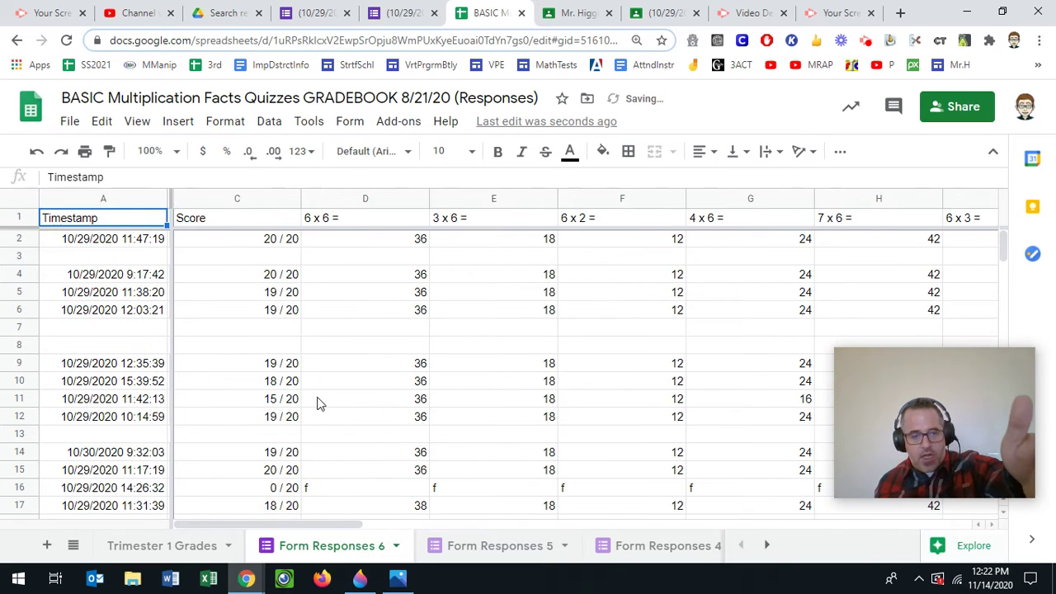
pyautogui.click(492, 546)
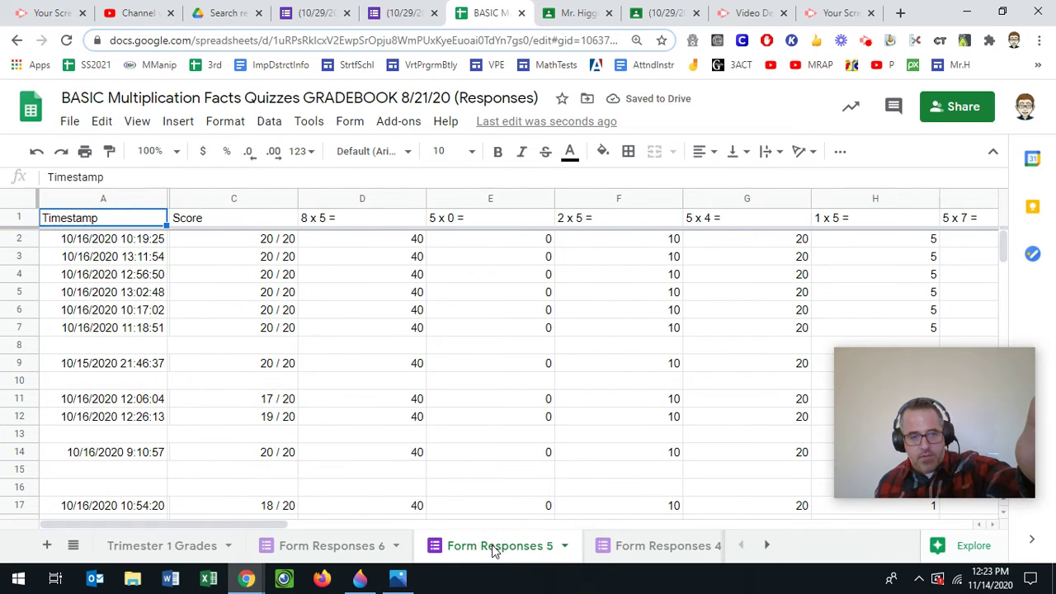
pyautogui.click(174, 554)
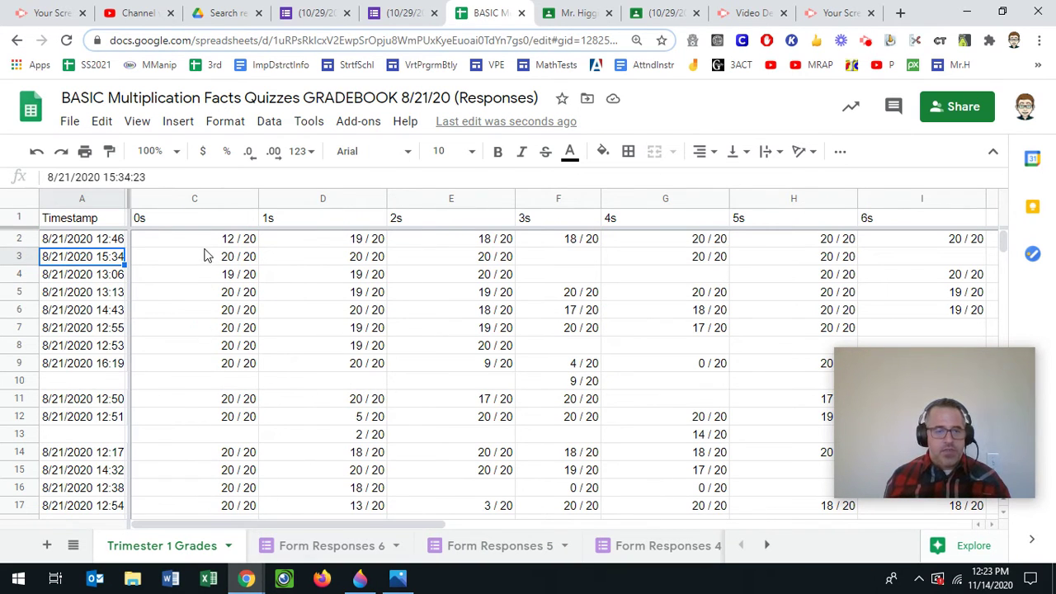
pyautogui.moveTo(311, 523); pyautogui.dragTo(434, 523)
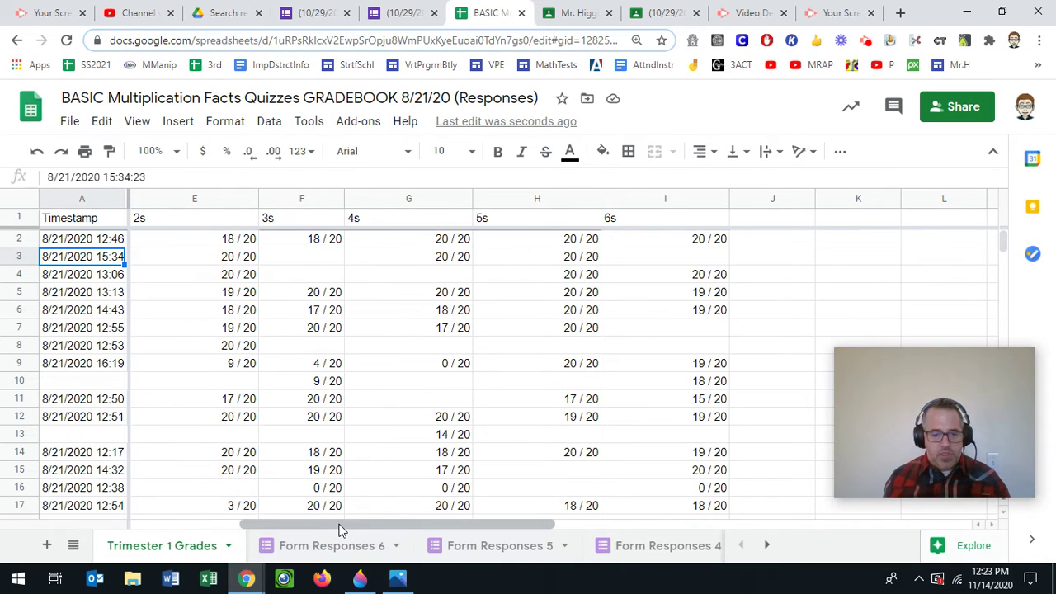
pyautogui.moveTo(342, 525); pyautogui.dragTo(244, 524)
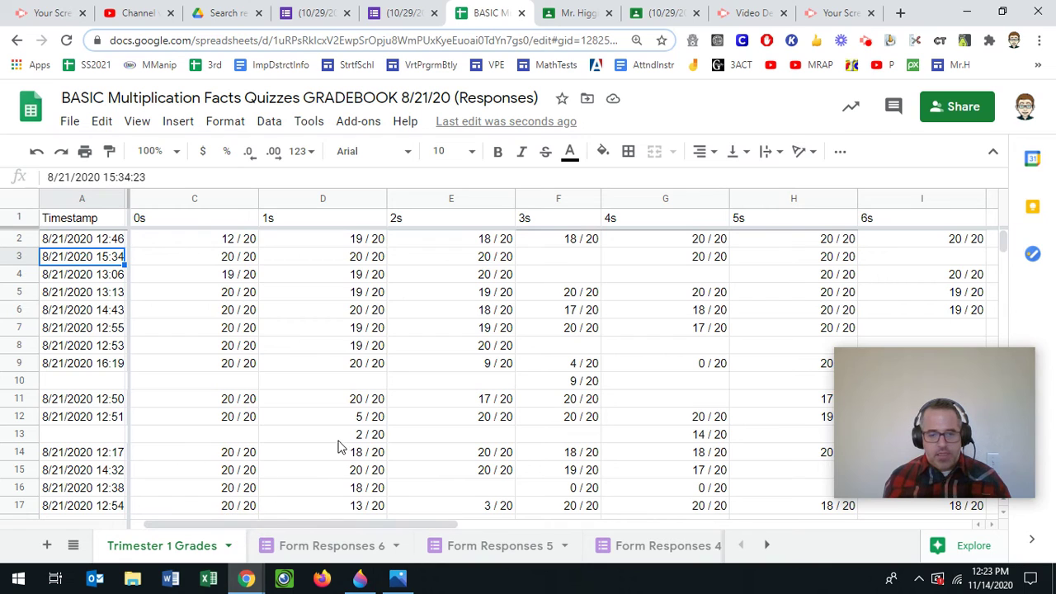
pyautogui.moveTo(340, 526); pyautogui.dragTo(437, 518)
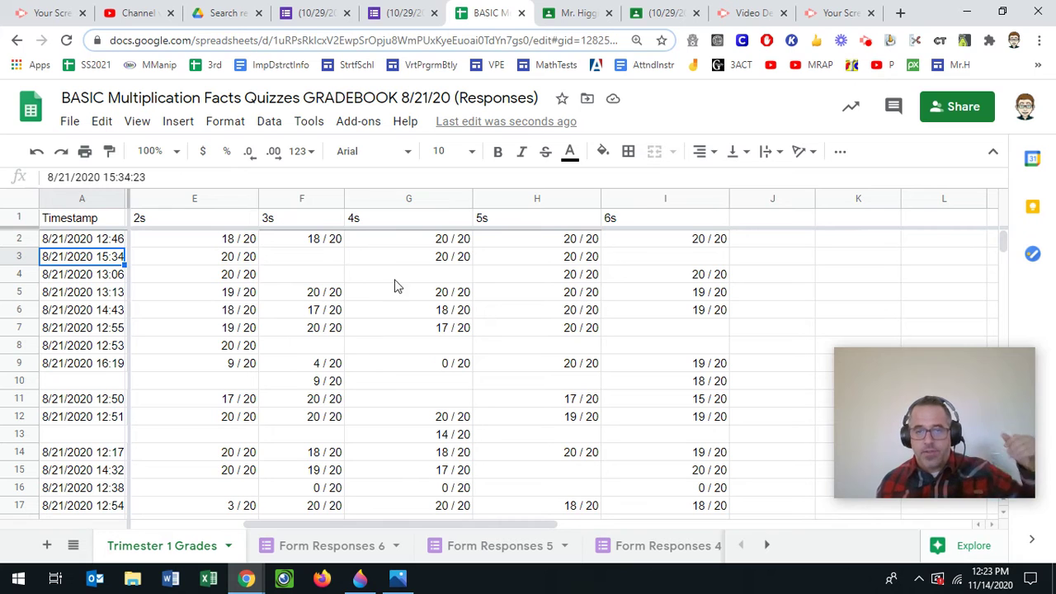
# Step: Minimize Chrome to show the MULTIPLICATION FACTS PAGE.png screenshot and dismiss the taskbar previews
pyautogui.click(967, 11)
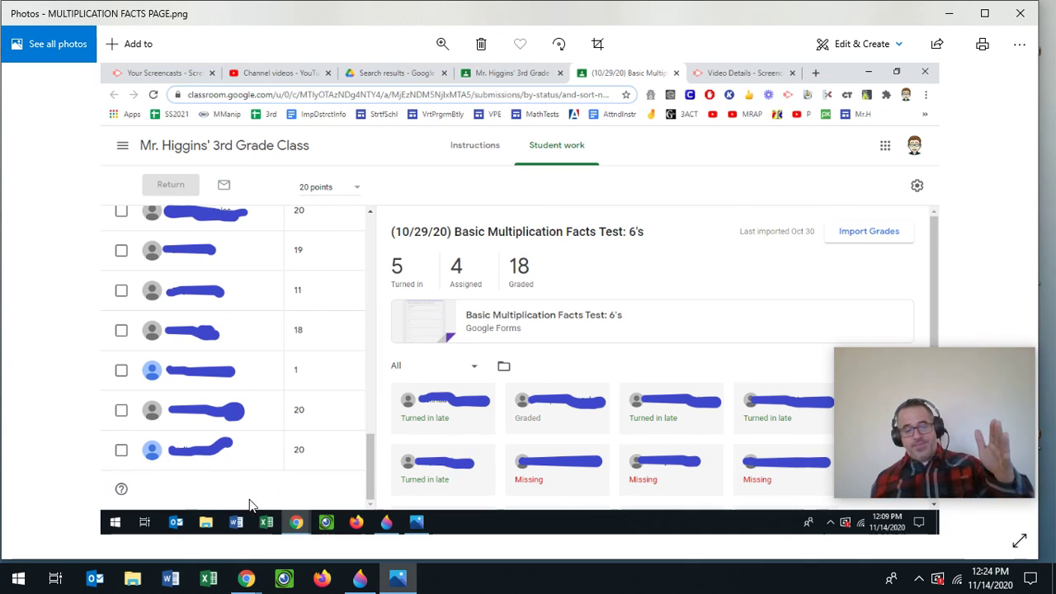
pyautogui.moveTo(246, 578)
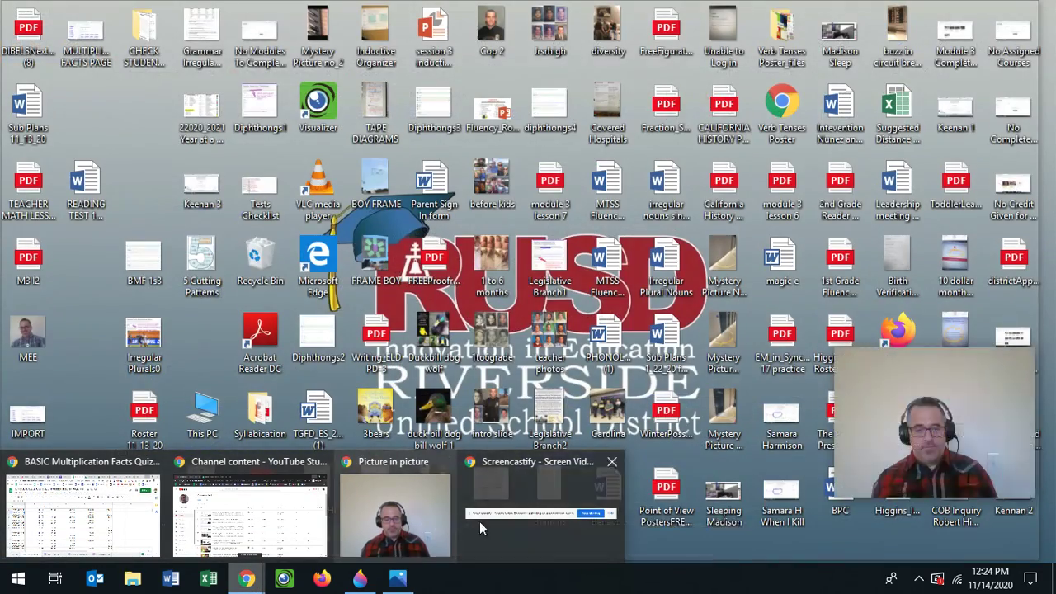
pyautogui.click(479, 522)
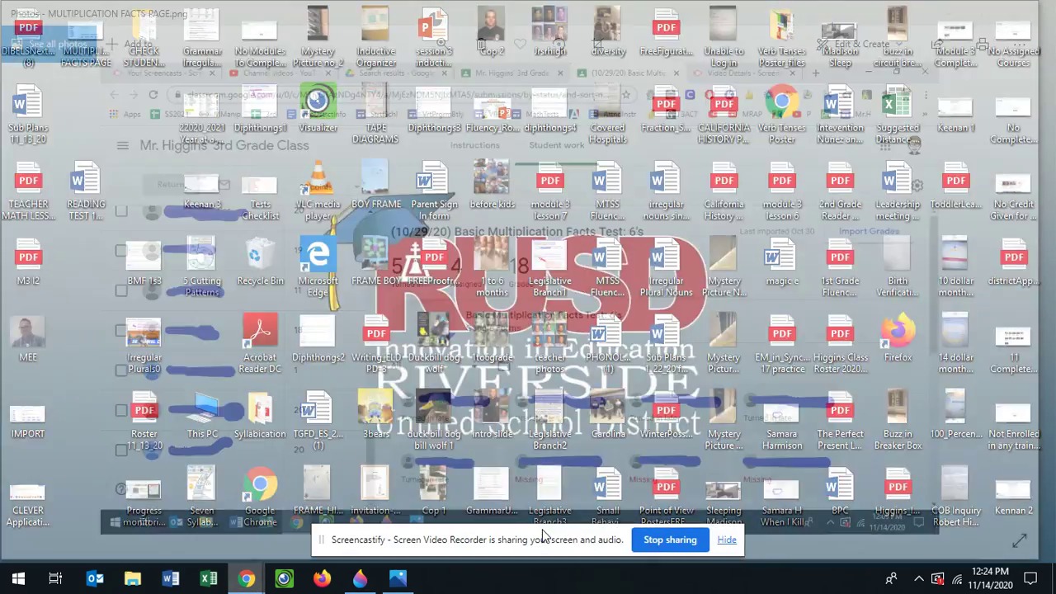